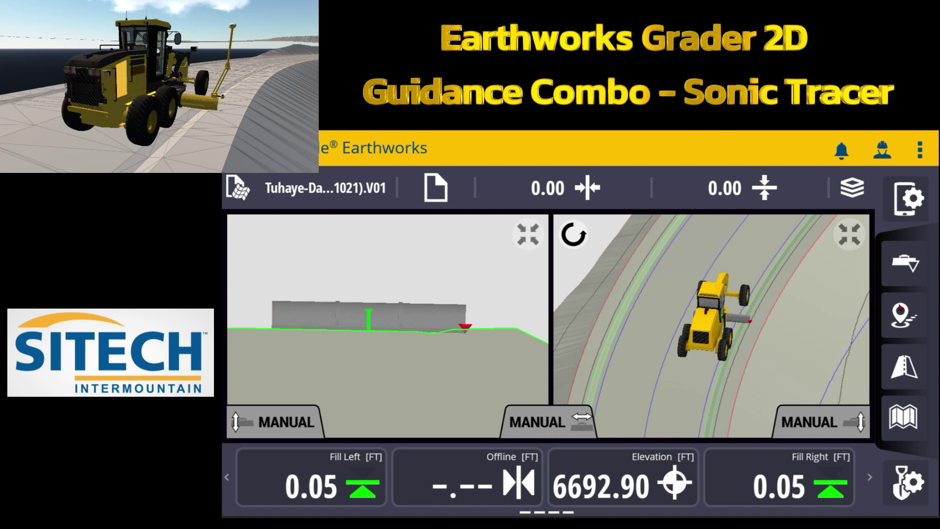
Step: Open System Settings, listing Machine Setup, System Status and Licenses, from the run screen
{"action": "left_click", "coordinate": [911, 196]}
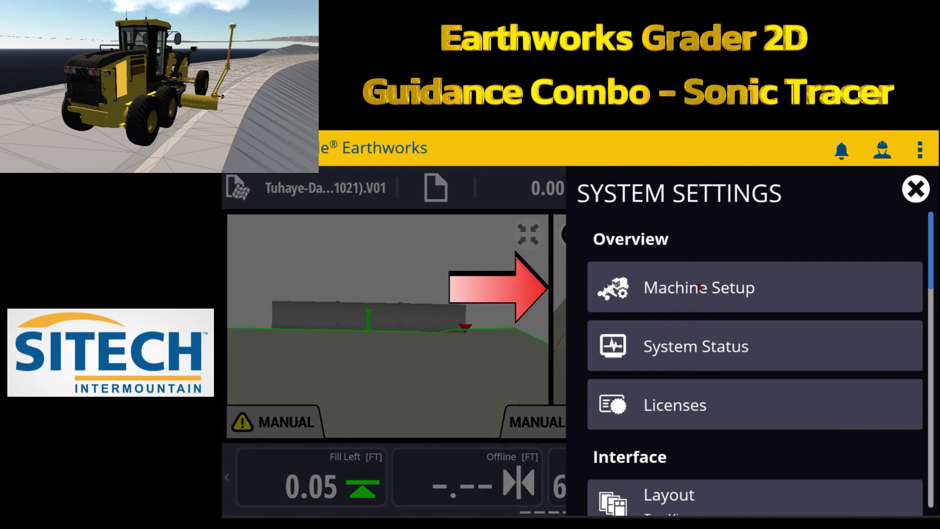
Step: In Machine Setup, keep Dual GNSS positioning and bring up the Guidance Combination list
{"action": "left_click", "coordinate": [700, 287]}
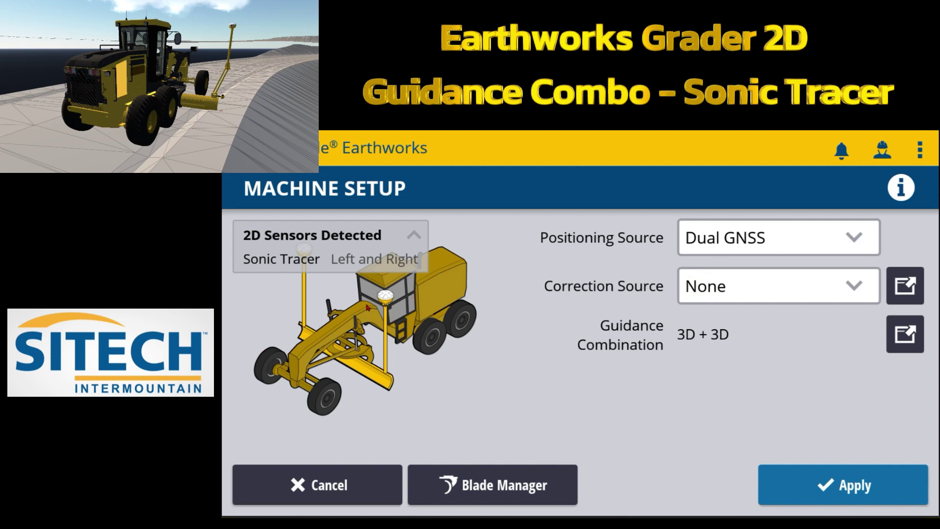
{"action": "left_click", "coordinate": [867, 241]}
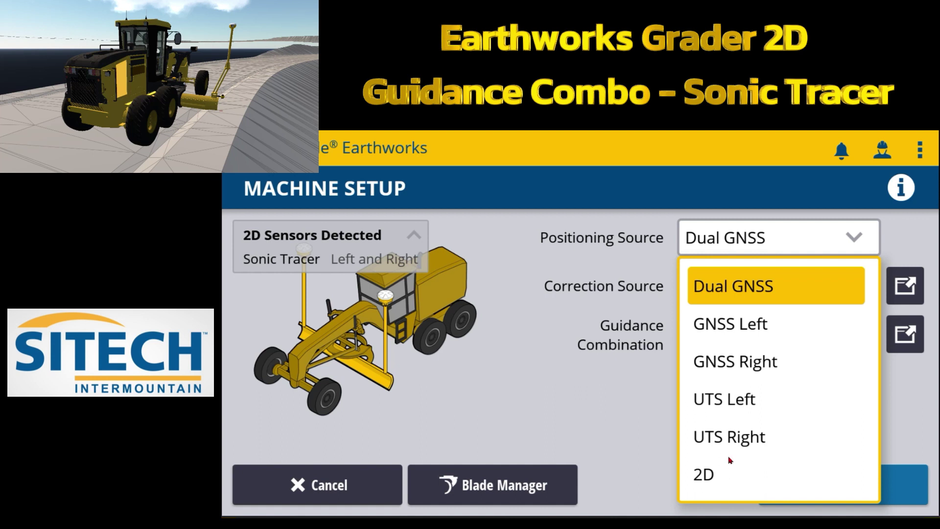
{"action": "left_click", "coordinate": [839, 226]}
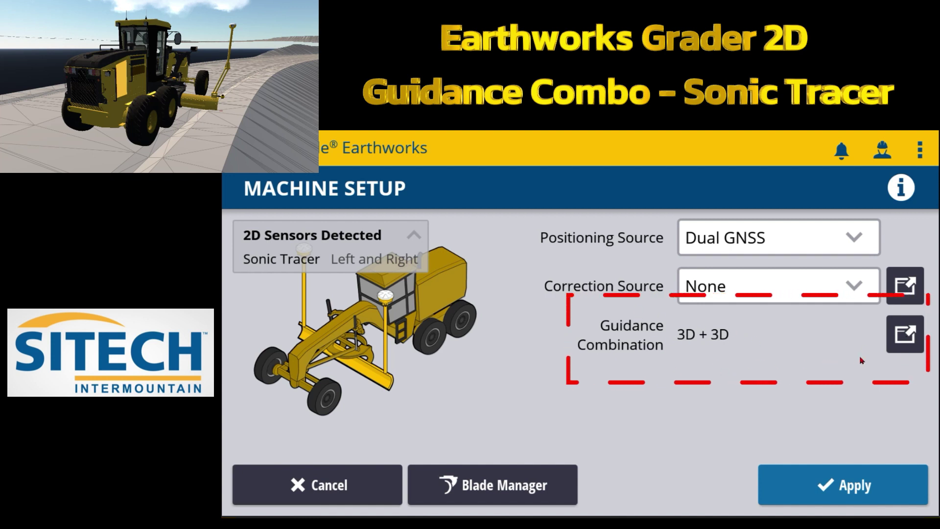
{"action": "left_click", "coordinate": [633, 339]}
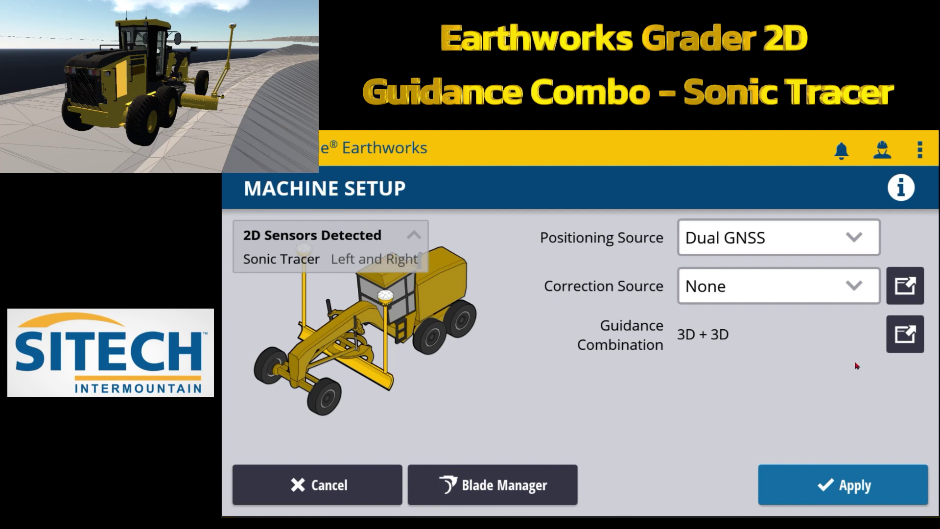
{"action": "left_click", "coordinate": [909, 338]}
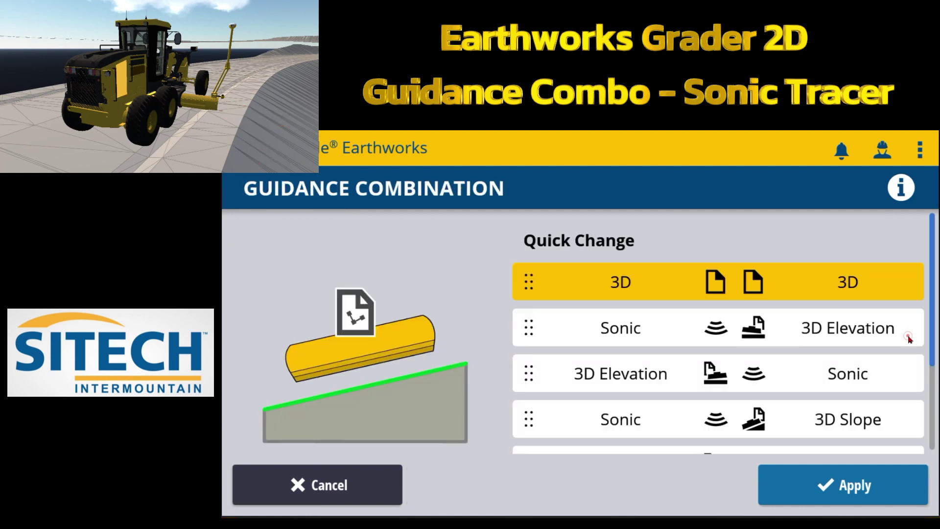
Step: Browse the Quick Change combinations, cancel to keep 3D + 3D, and apply Machine Setup
{"action": "scroll", "coordinate": [688, 347], "scroll_direction": "down", "scroll_amount": 3}
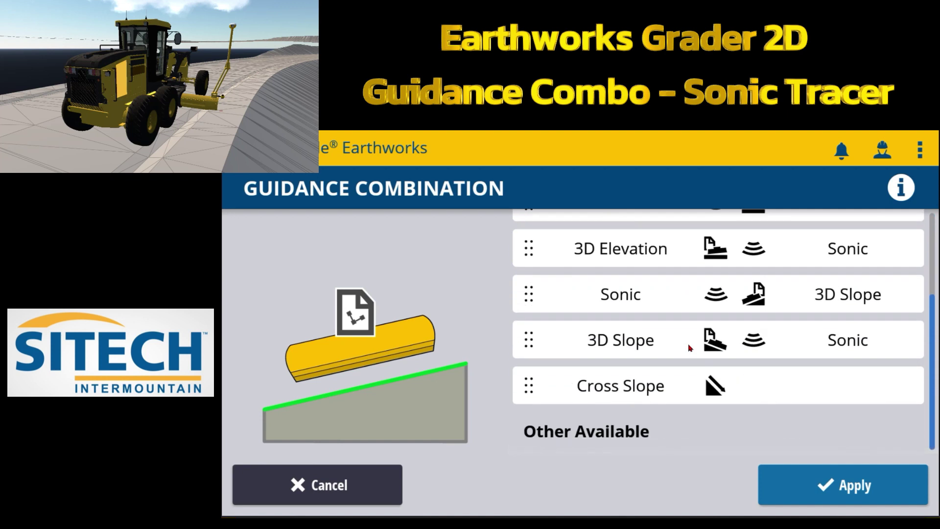
{"action": "scroll", "coordinate": [688, 347], "scroll_direction": "up", "scroll_amount": 2}
{"action": "scroll", "coordinate": [688, 346], "scroll_direction": "down", "scroll_amount": 3}
{"action": "scroll", "coordinate": [685, 338], "scroll_direction": "up", "scroll_amount": 3}
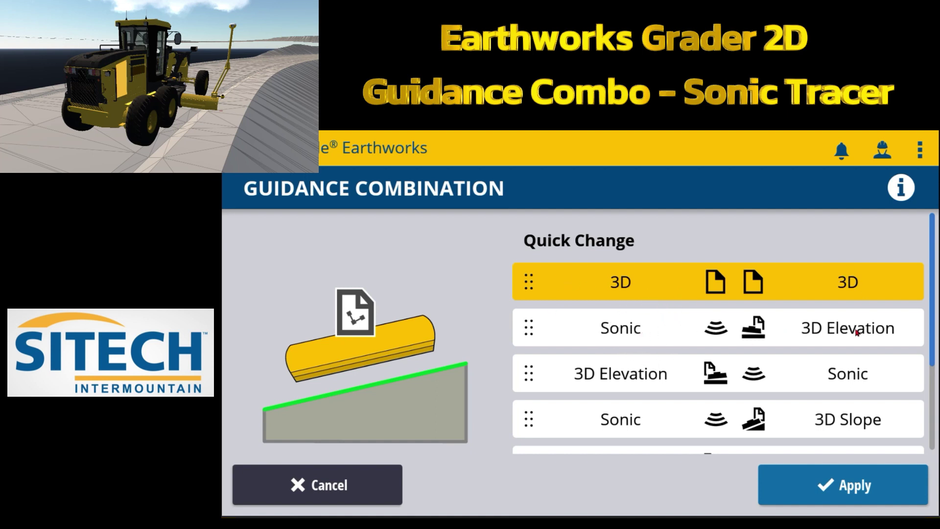
{"action": "scroll", "coordinate": [645, 371], "scroll_direction": "down", "scroll_amount": 3}
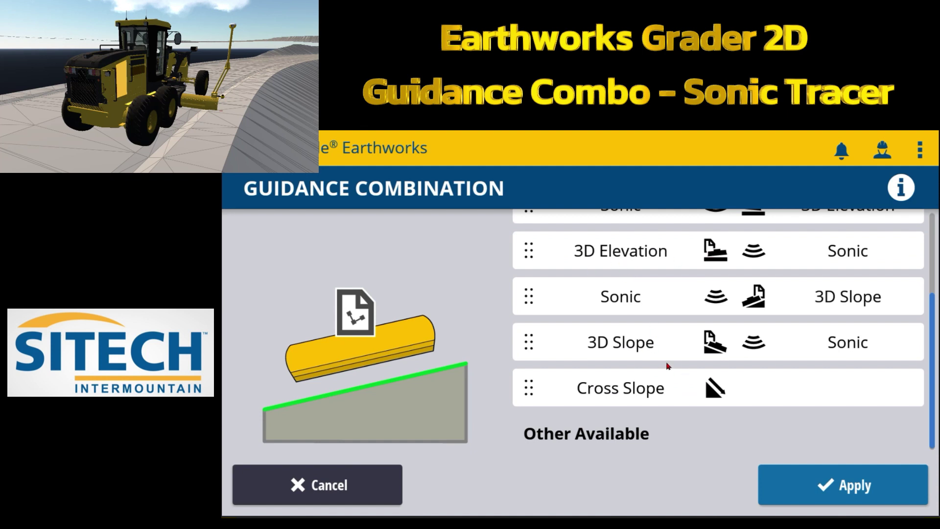
{"action": "scroll", "coordinate": [746, 362], "scroll_direction": "up", "scroll_amount": 3}
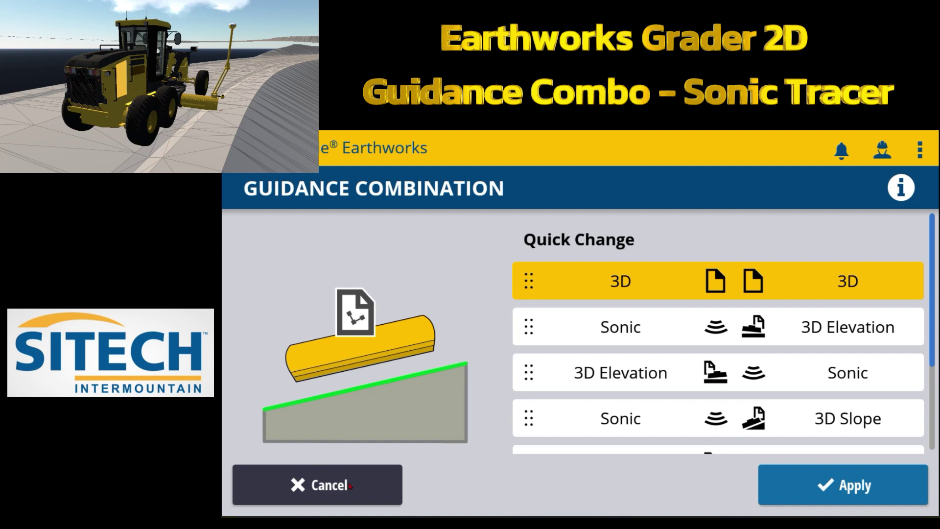
{"action": "left_click", "coordinate": [349, 485]}
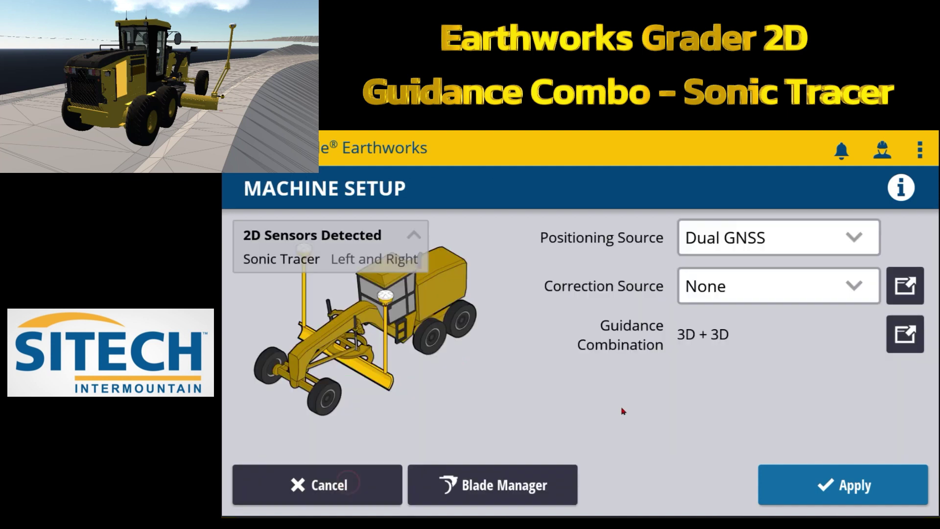
{"action": "left_click", "coordinate": [811, 476]}
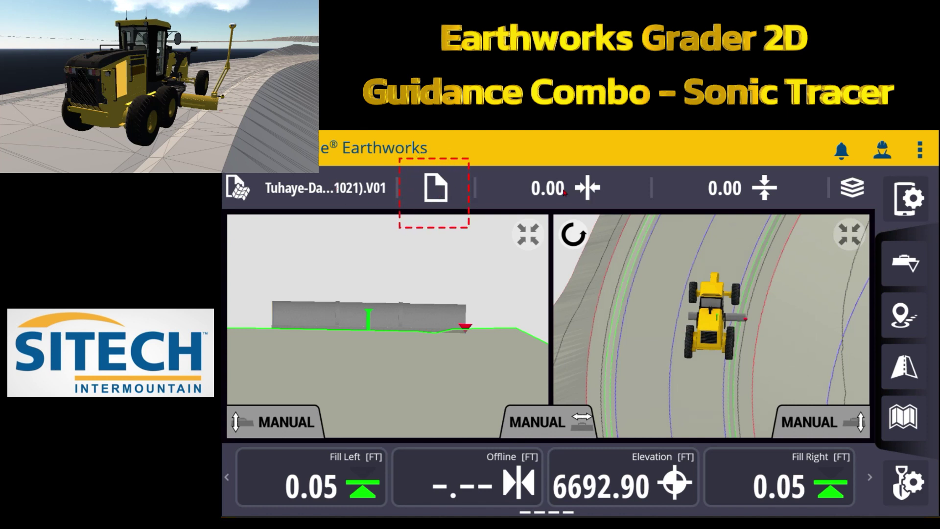
{"action": "left_click", "coordinate": [439, 189]}
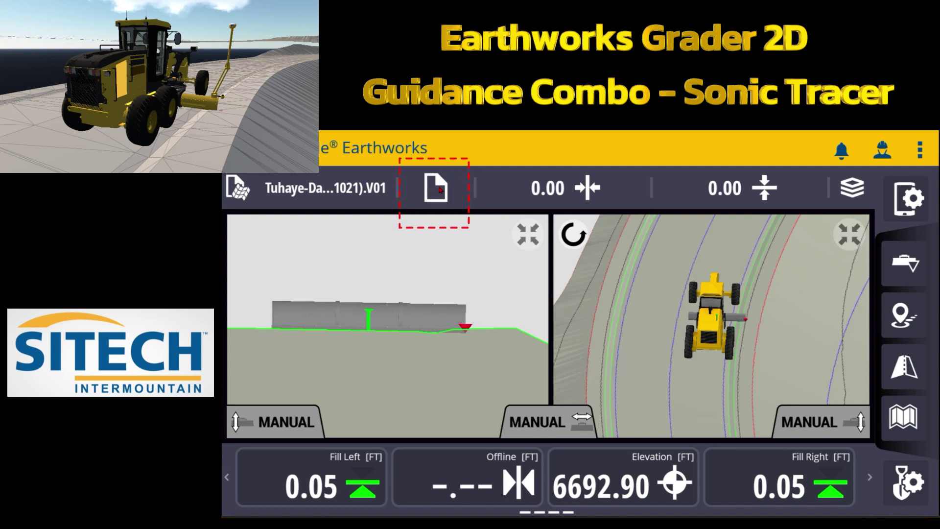
{"action": "left_click", "coordinate": [439, 190]}
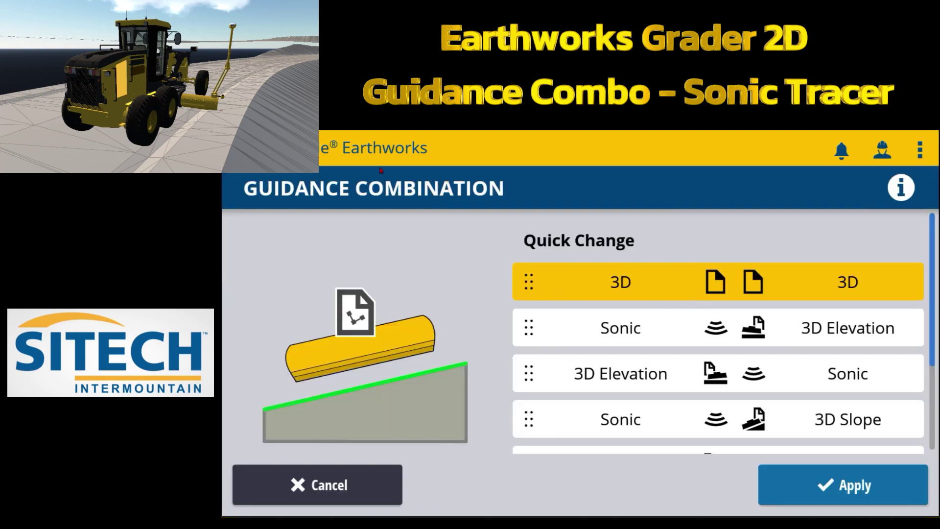
{"action": "left_click", "coordinate": [366, 488]}
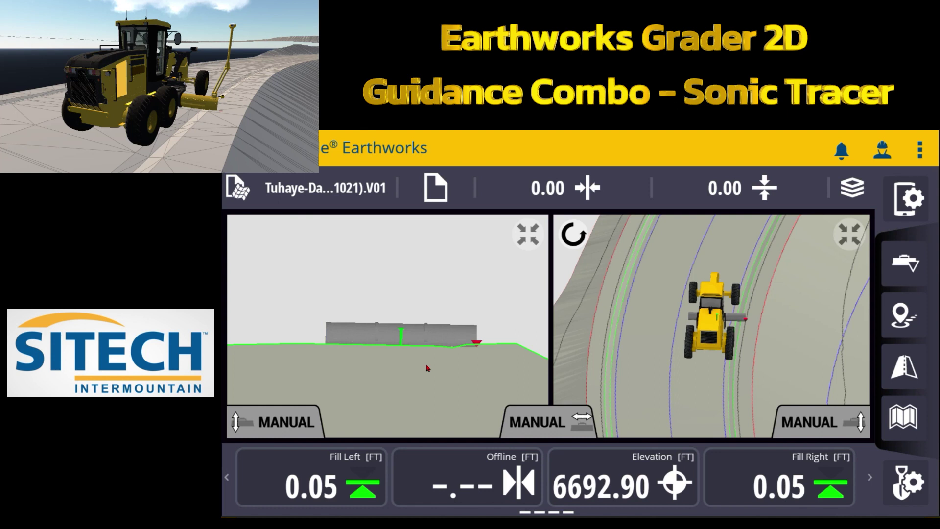
{"action": "left_click_drag", "start_coordinate": [426, 367], "coordinate": [402, 373]}
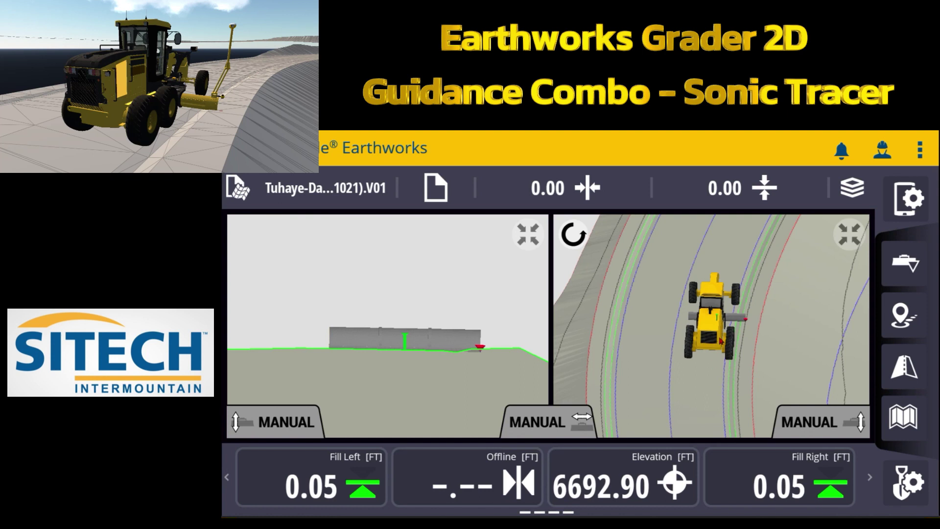
Step: Select the 3D Elevation left / Sonic right guidance combination and apply it
{"action": "left_click", "coordinate": [440, 186]}
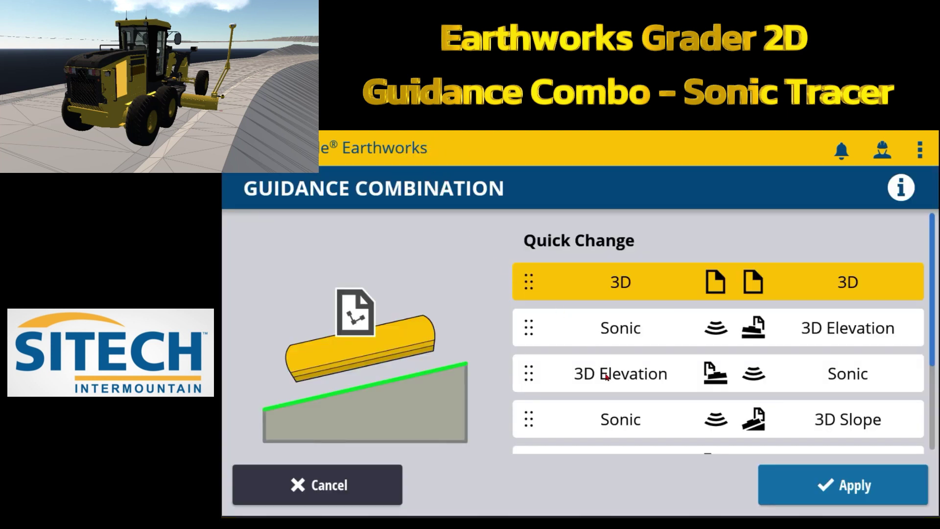
{"action": "left_click", "coordinate": [609, 375]}
{"action": "left_click", "coordinate": [832, 378]}
{"action": "left_click", "coordinate": [747, 376]}
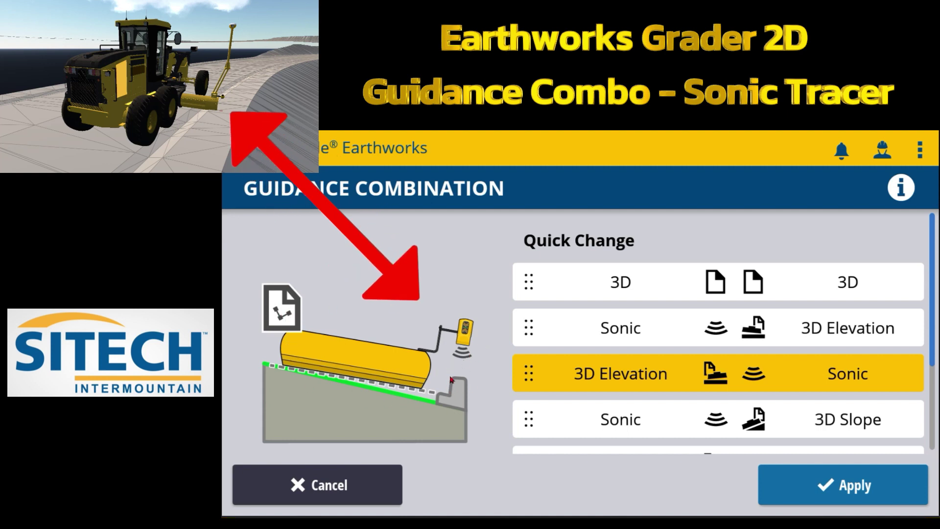
{"action": "left_click", "coordinate": [830, 487]}
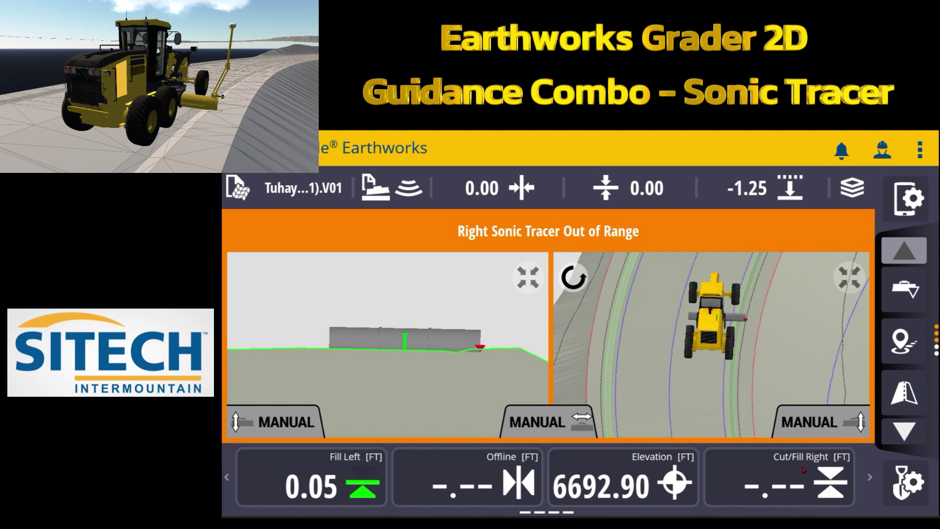
Step: Bench the right sonic tracer to 0.00 cut, then pick the map line for horizontal guidance
{"action": "left_click", "coordinate": [906, 430]}
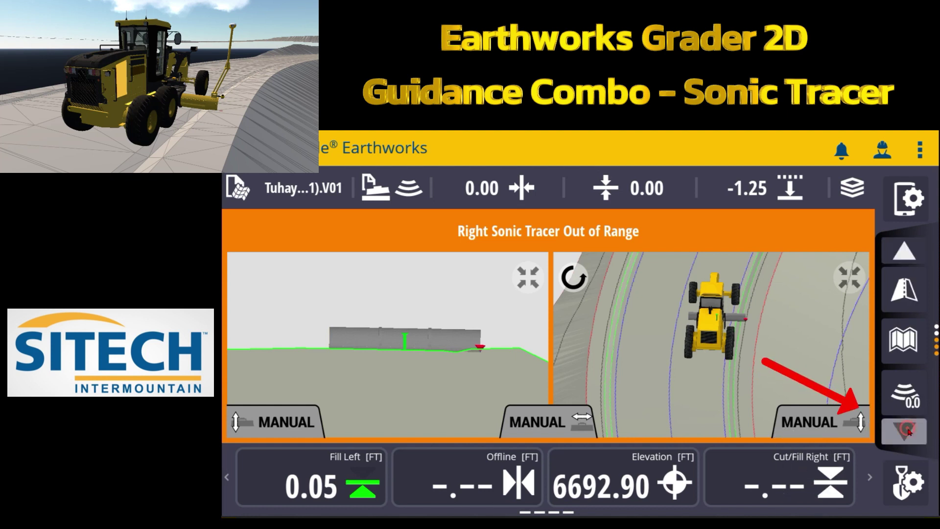
{"action": "left_click", "coordinate": [905, 396]}
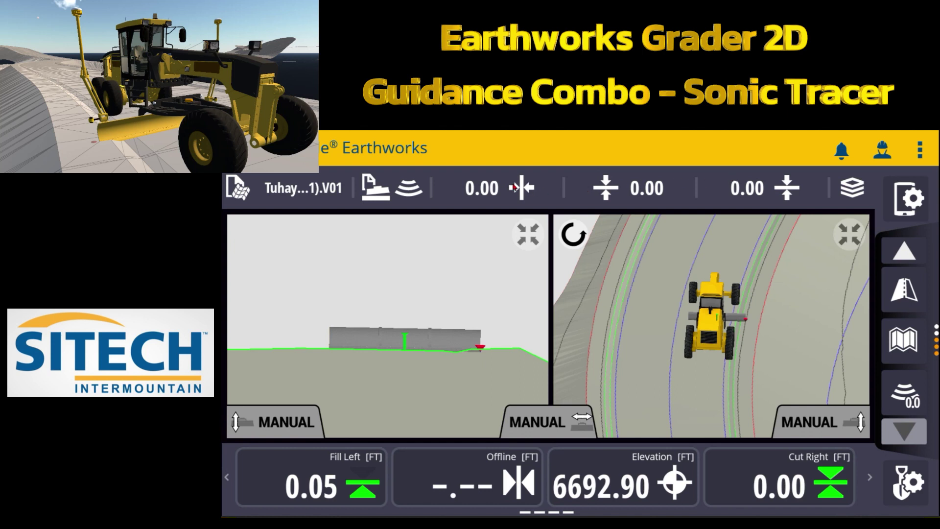
{"action": "key", "text": "a"}
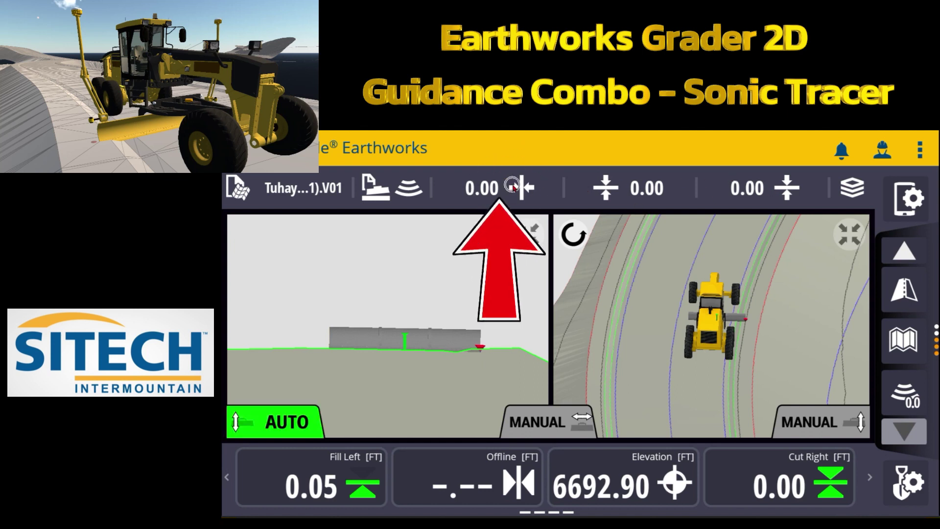
{"action": "key", "text": "a"}
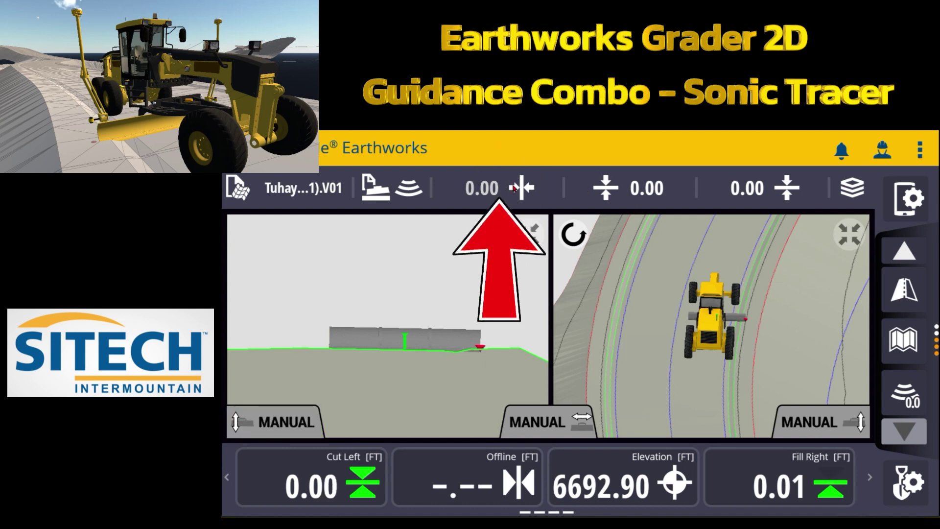
{"action": "left_click", "coordinate": [514, 189]}
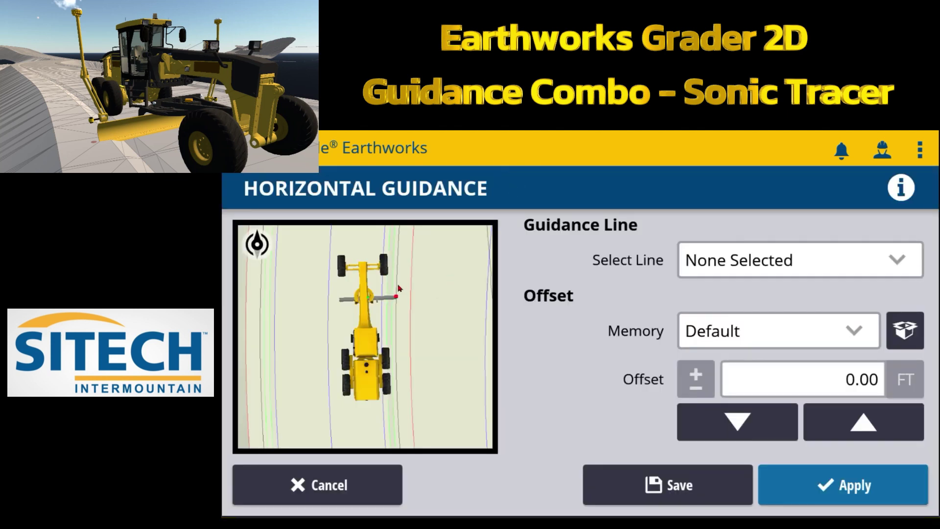
{"action": "left_click", "coordinate": [398, 286]}
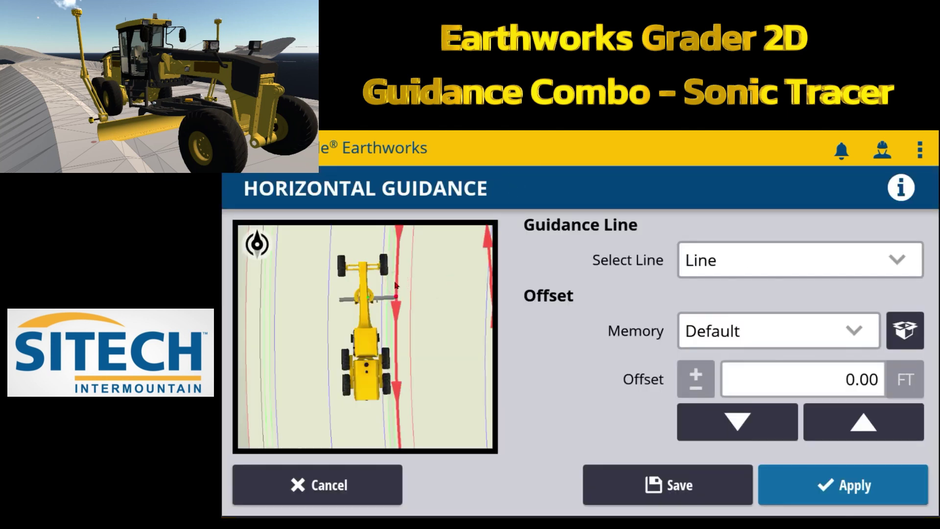
Step: Set the horizontal guidance line offset to -0.50 ft and apply it
{"action": "left_click", "coordinate": [841, 388]}
{"action": "type", "text": ".5"}
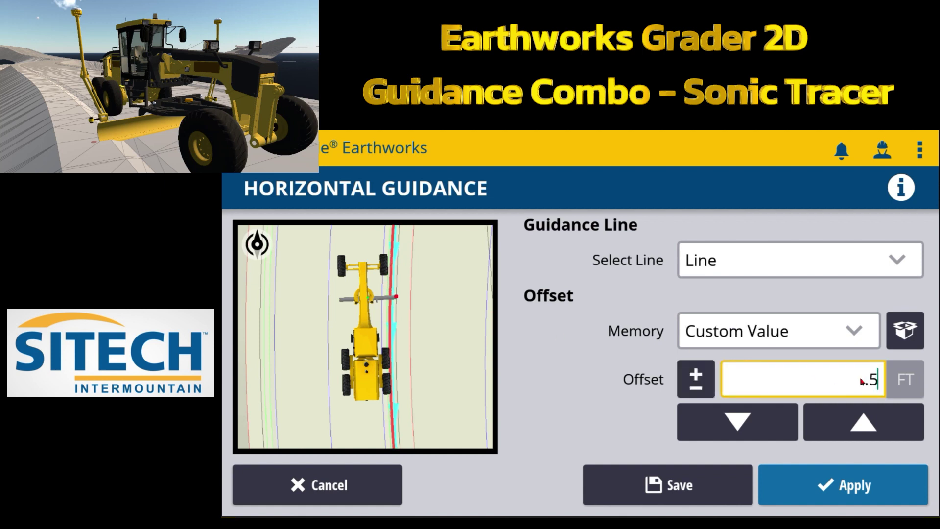
{"action": "left_click", "coordinate": [820, 491]}
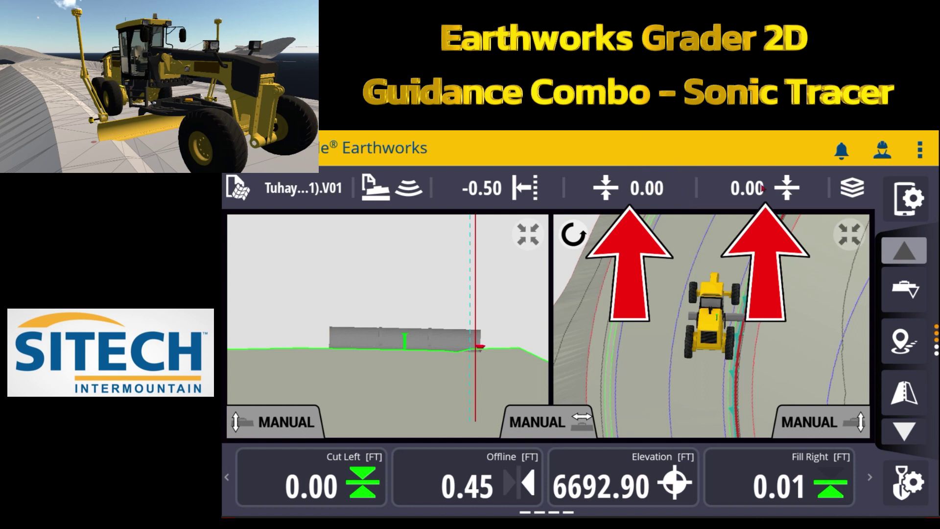
{"action": "left_click", "coordinate": [641, 188]}
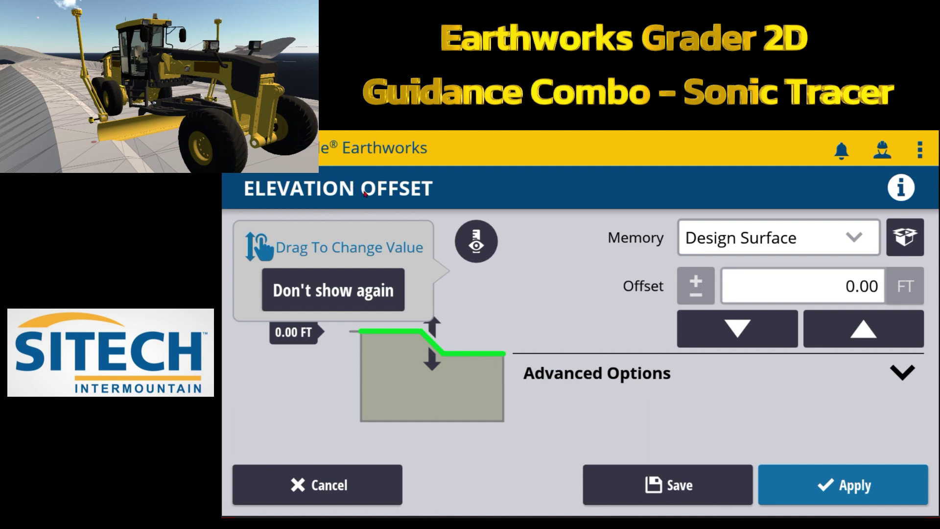
Step: Enter -0.50 ft as the elevation offset below the design surface and apply it
{"action": "left_click", "coordinate": [866, 289]}
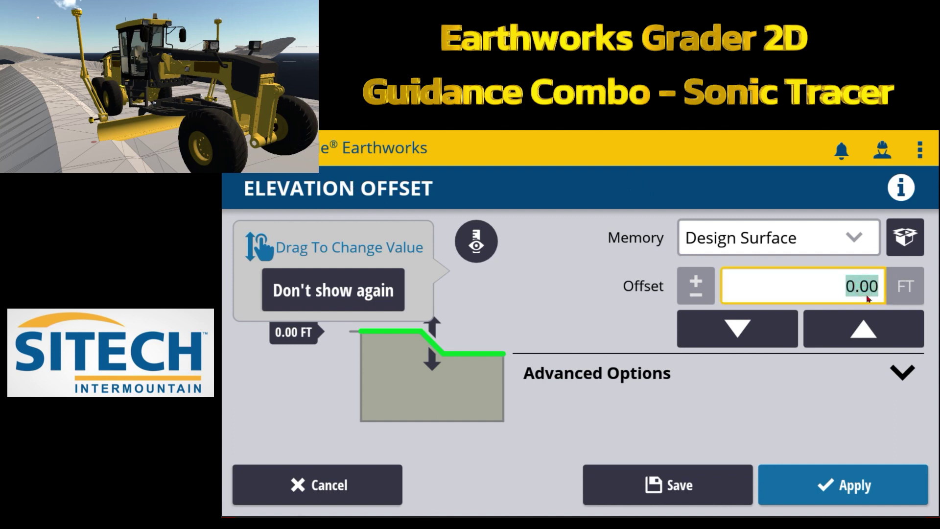
{"action": "type", "text": ".50"}
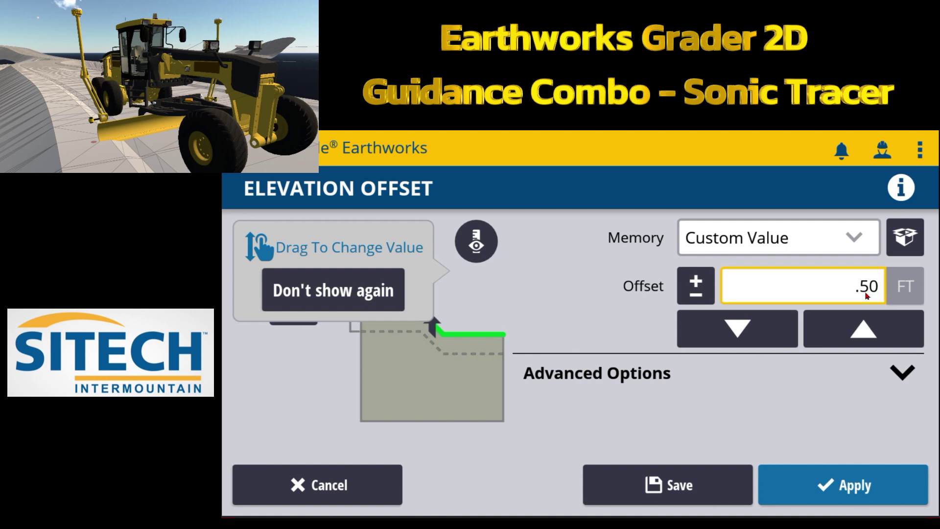
{"action": "left_click", "coordinate": [682, 284]}
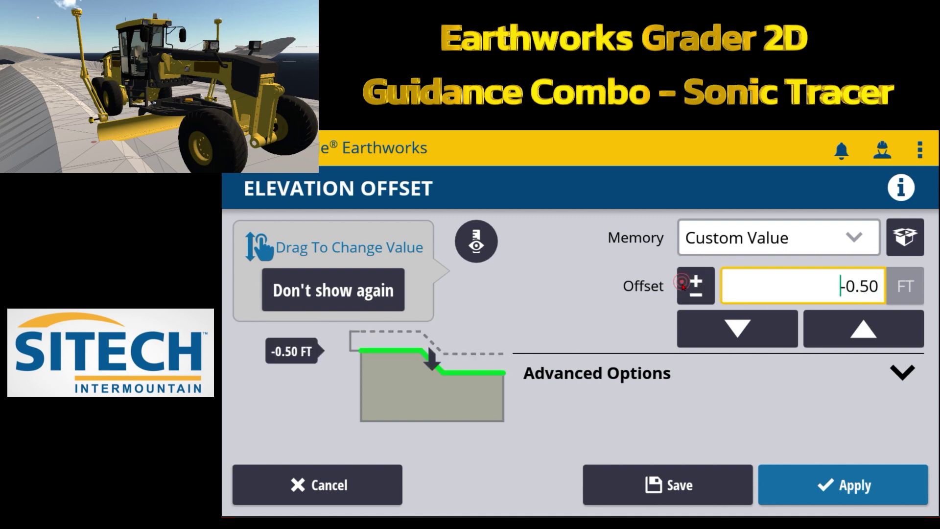
{"action": "left_click", "coordinate": [843, 484]}
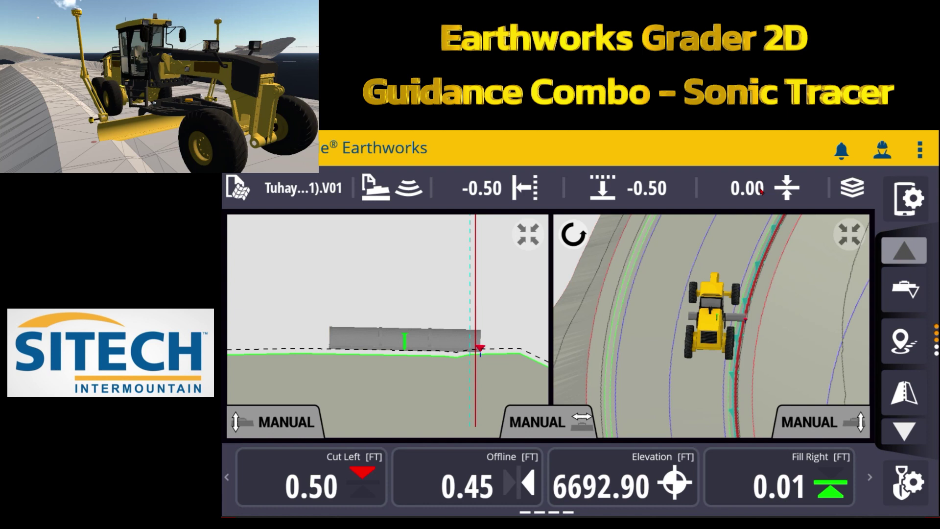
Step: Replace the right sonic offset with -0.50 ft and apply it
{"action": "left_click", "coordinate": [747, 188]}
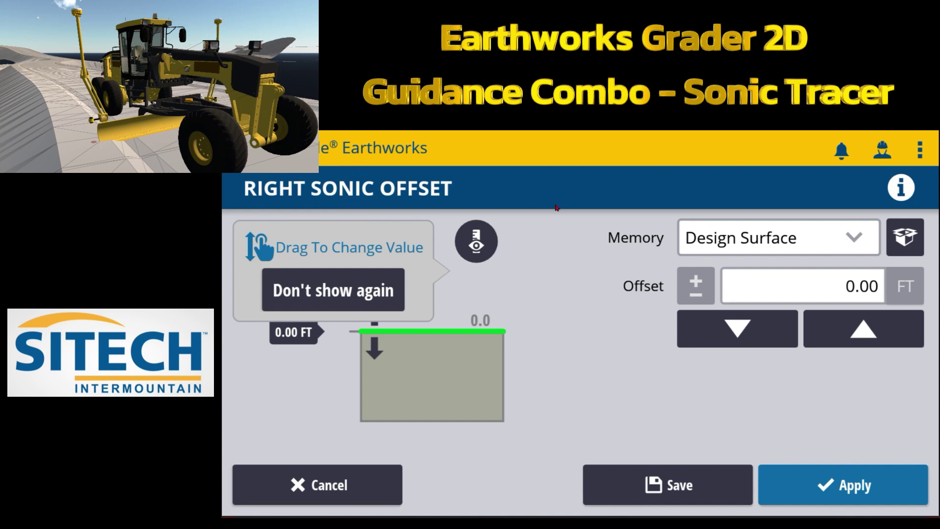
{"action": "left_click", "coordinate": [856, 289]}
{"action": "key", "text": "BackSpace"}
{"action": "type", "text": ".50"}
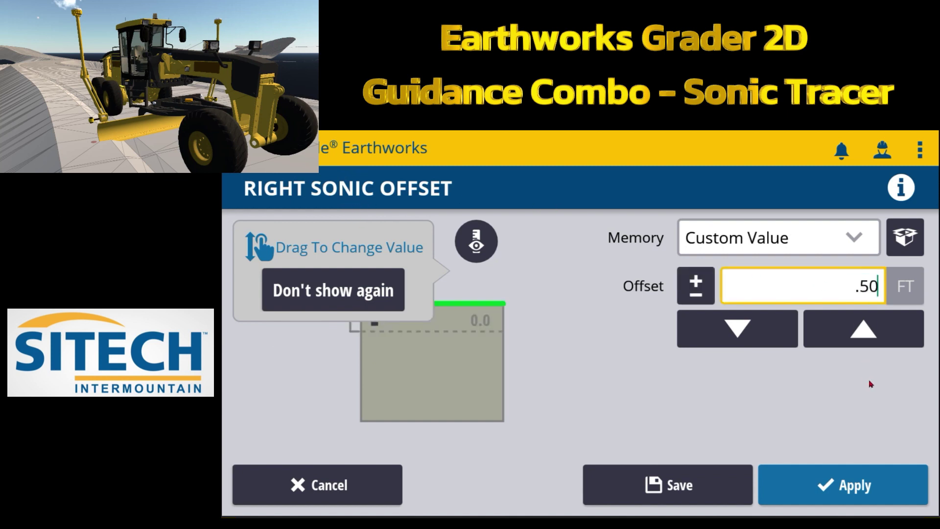
{"action": "left_click", "coordinate": [690, 289]}
{"action": "left_click", "coordinate": [817, 488]}
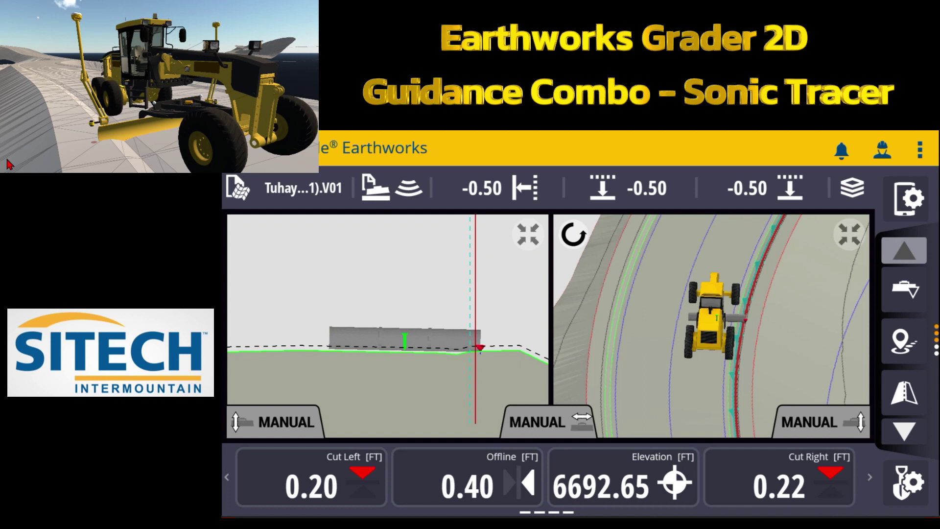
Step: Engage automatic control of the left blade, right blade and steering
{"action": "key", "text": "a"}
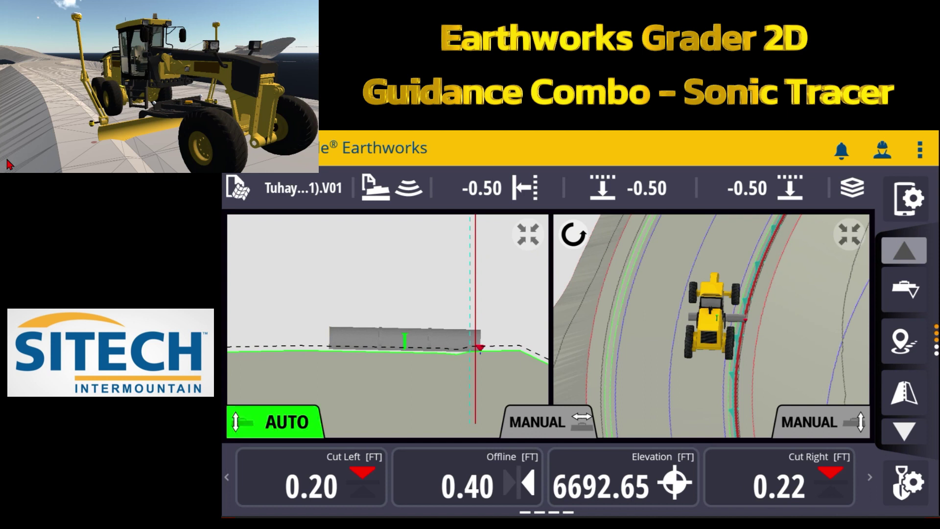
{"action": "key", "text": "a"}
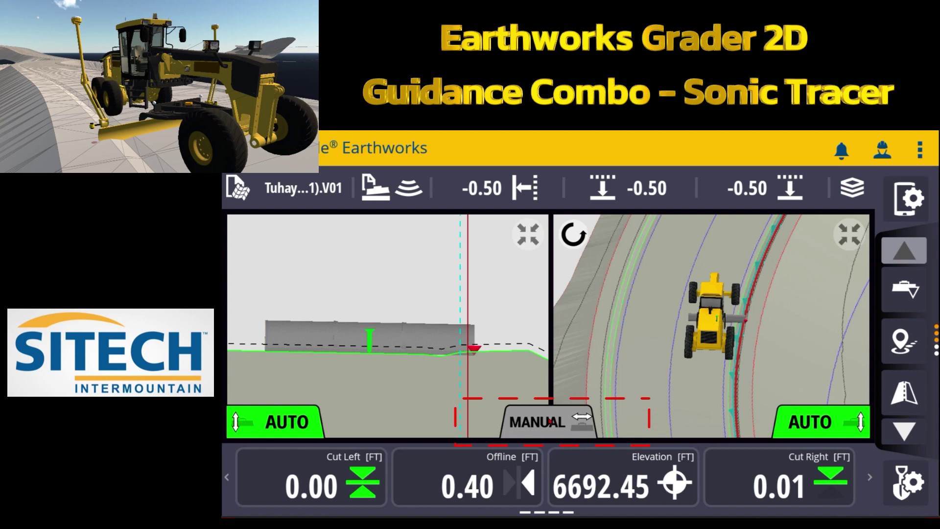
{"action": "key", "text": "a"}
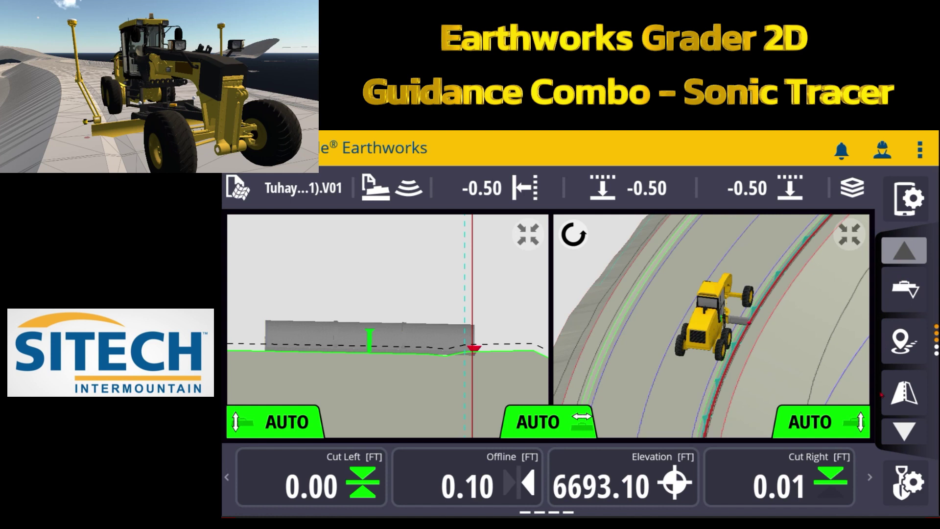
{"action": "left_click", "coordinate": [393, 188]}
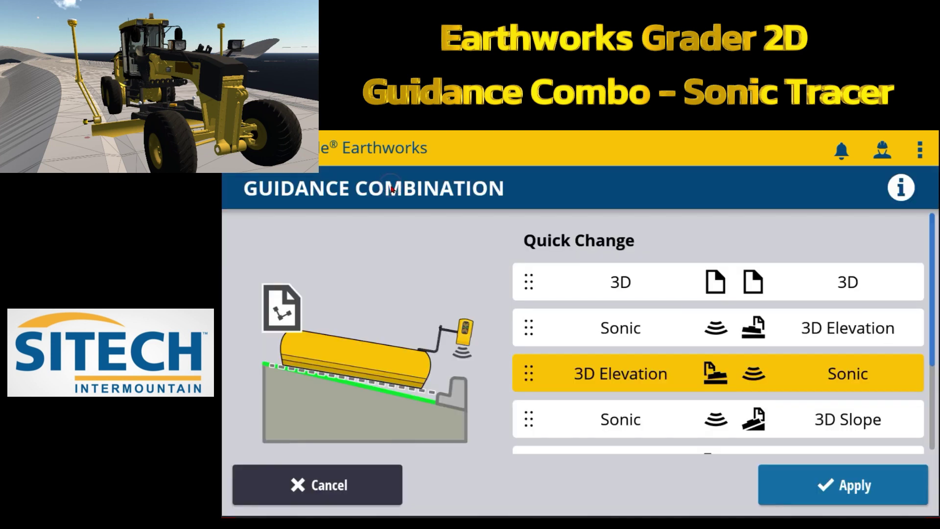
{"action": "scroll", "coordinate": [732, 351], "scroll_direction": "down", "scroll_amount": 5}
{"action": "scroll", "coordinate": [732, 351], "scroll_direction": "up", "scroll_amount": 5}
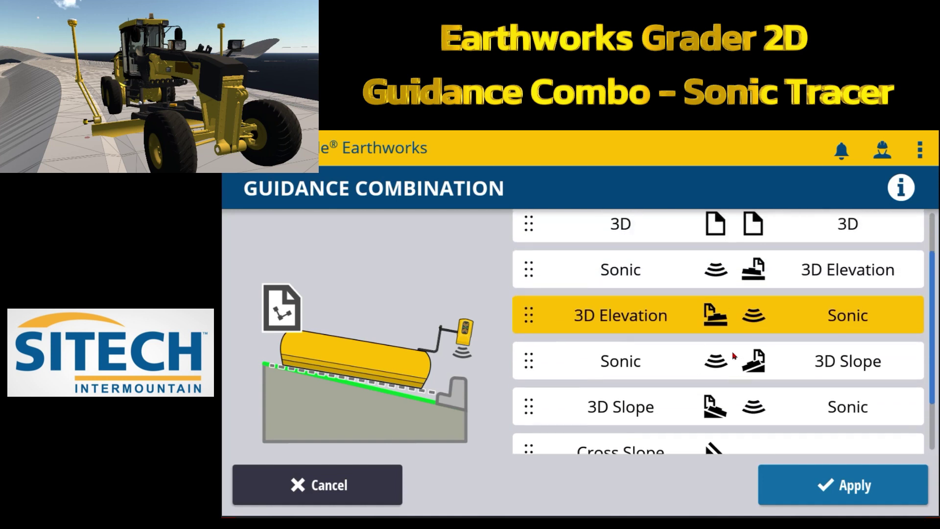
{"action": "scroll", "coordinate": [666, 383], "scroll_direction": "down", "scroll_amount": 3}
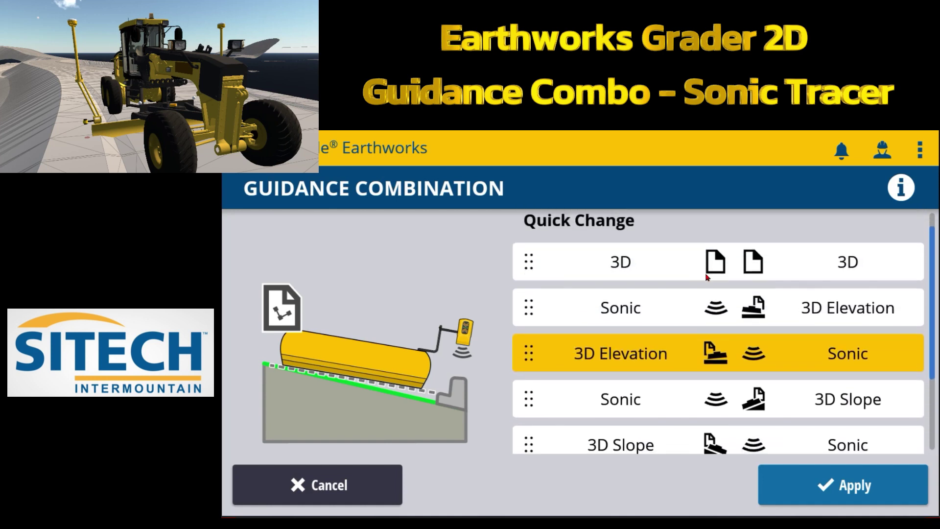
{"action": "left_click", "coordinate": [372, 495]}
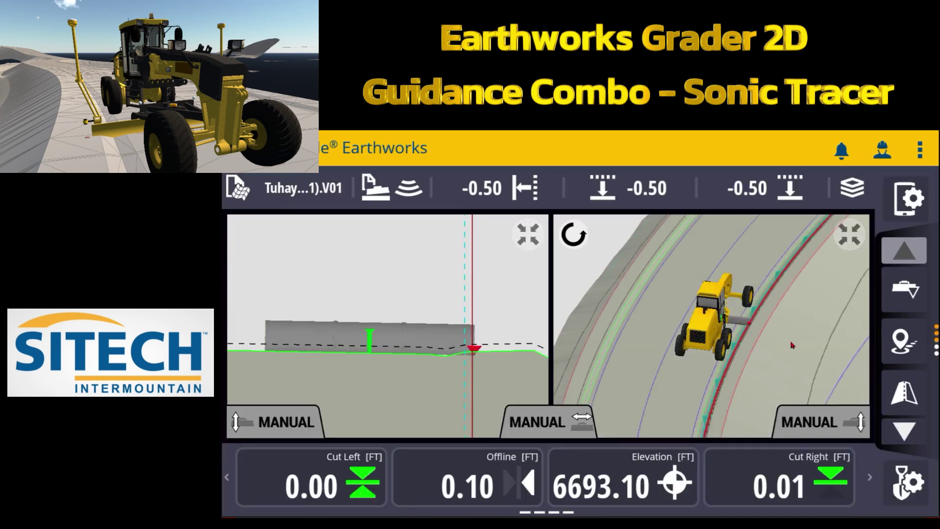
Step: In Machine Setup, change the positioning source to 2D and bring up the sensor combinations
{"action": "left_click", "coordinate": [911, 198]}
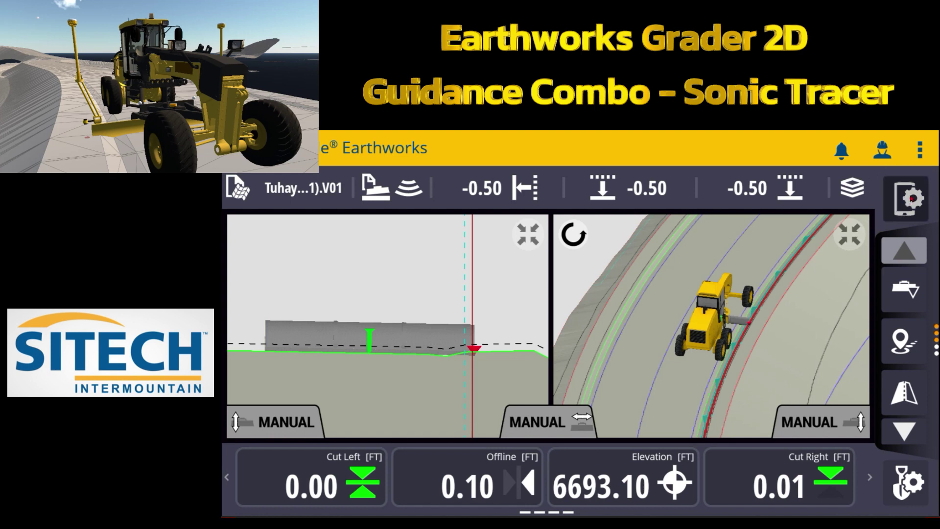
{"action": "left_click", "coordinate": [752, 289]}
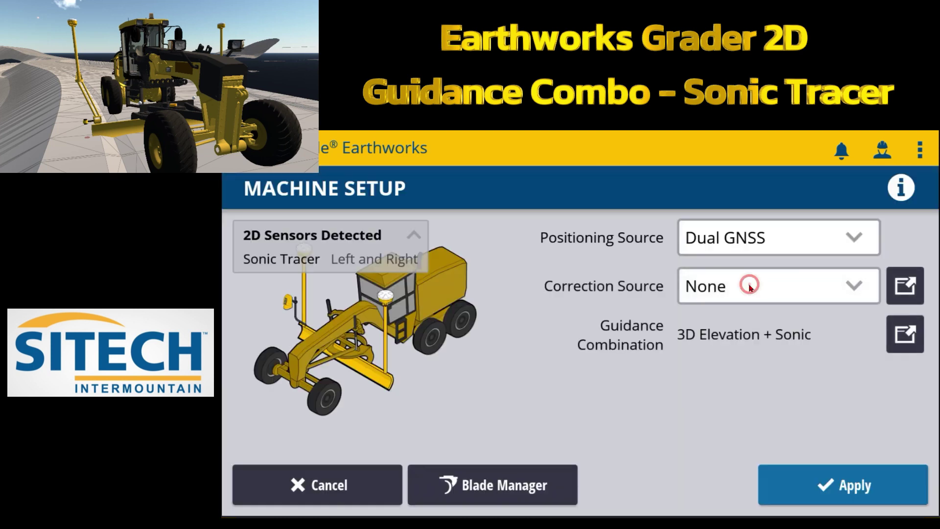
{"action": "left_click", "coordinate": [820, 245]}
{"action": "left_click", "coordinate": [710, 479]}
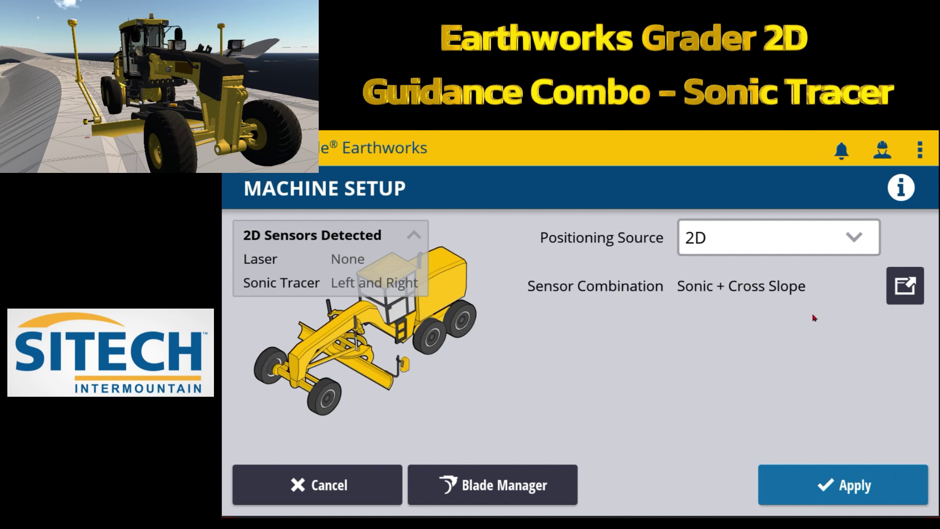
{"action": "left_click", "coordinate": [904, 284]}
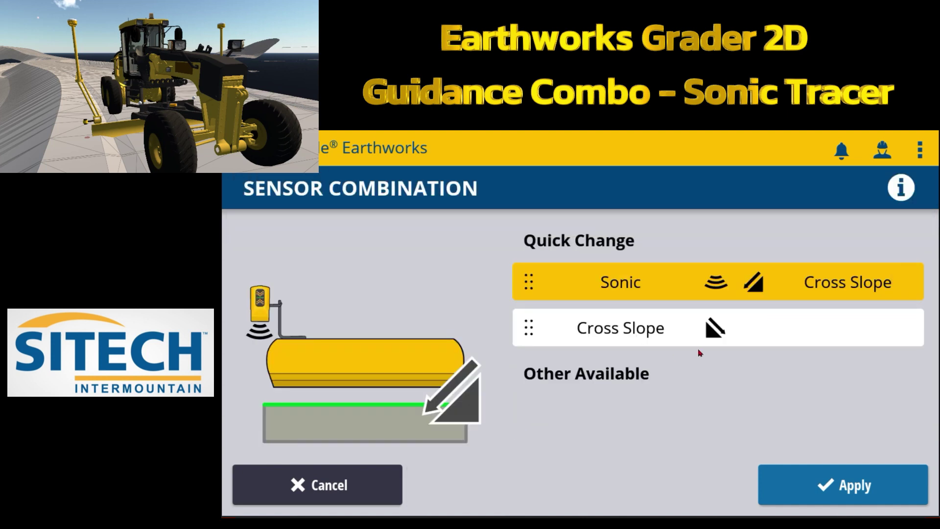
Step: Replace the Sonic + Cross Slope sensor combination with Cross Slope only and apply it
{"action": "left_click", "coordinate": [827, 285]}
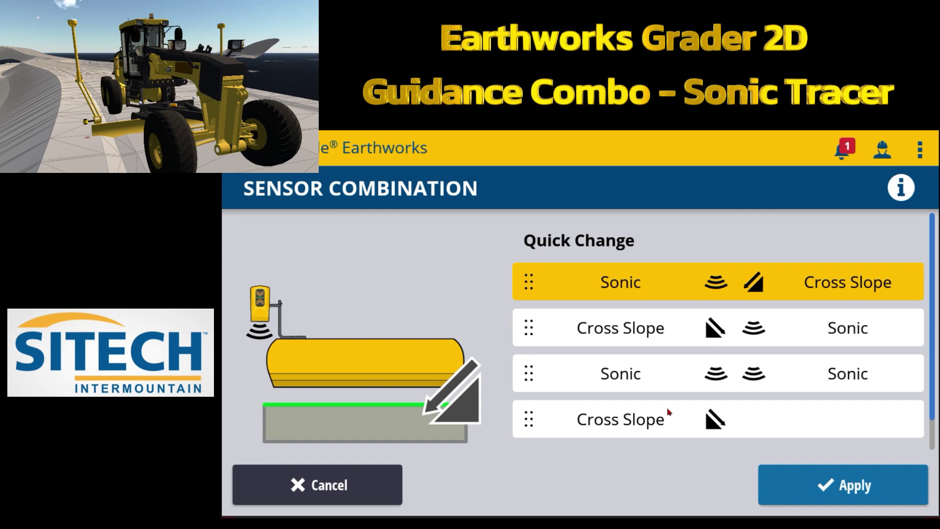
{"action": "left_click", "coordinate": [676, 418]}
{"action": "left_click", "coordinate": [816, 480]}
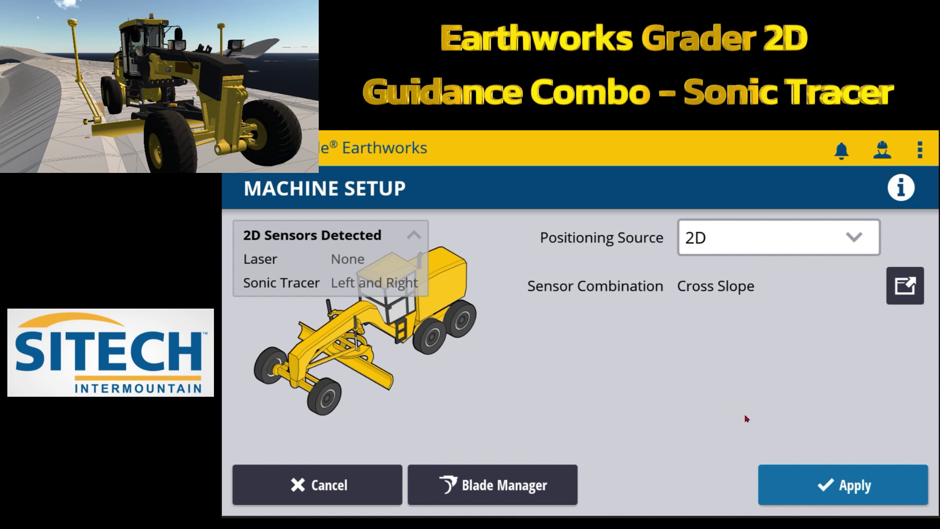
Step: Apply the 2D Cross Slope machine setup, then tilt the plan view to inspect the grader
{"action": "left_click", "coordinate": [797, 491]}
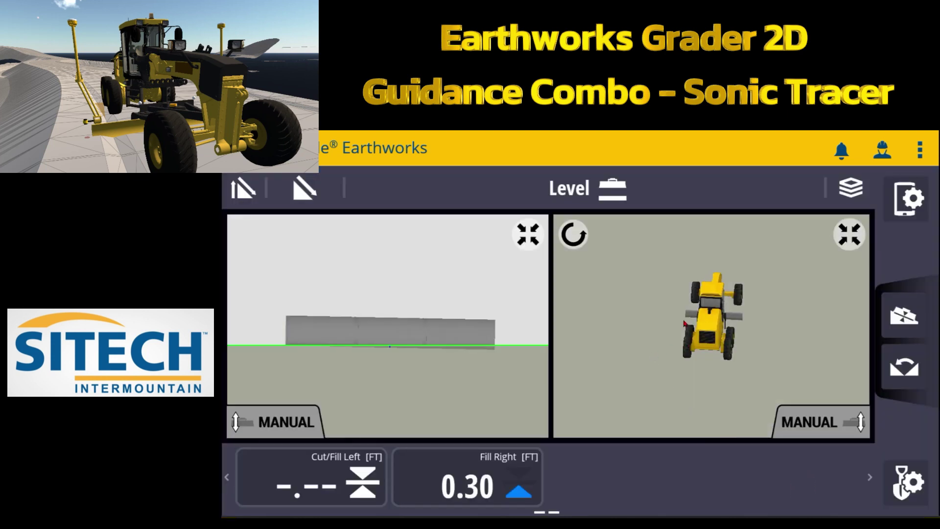
{"action": "left_click_drag", "start_coordinate": [659, 319], "coordinate": [672, 366]}
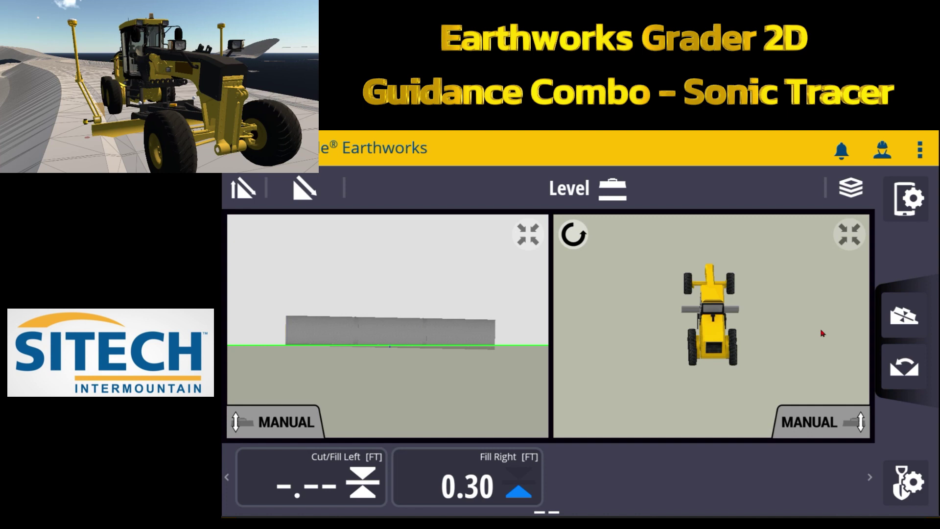
{"action": "left_click_drag", "start_coordinate": [739, 343], "coordinate": [728, 331]}
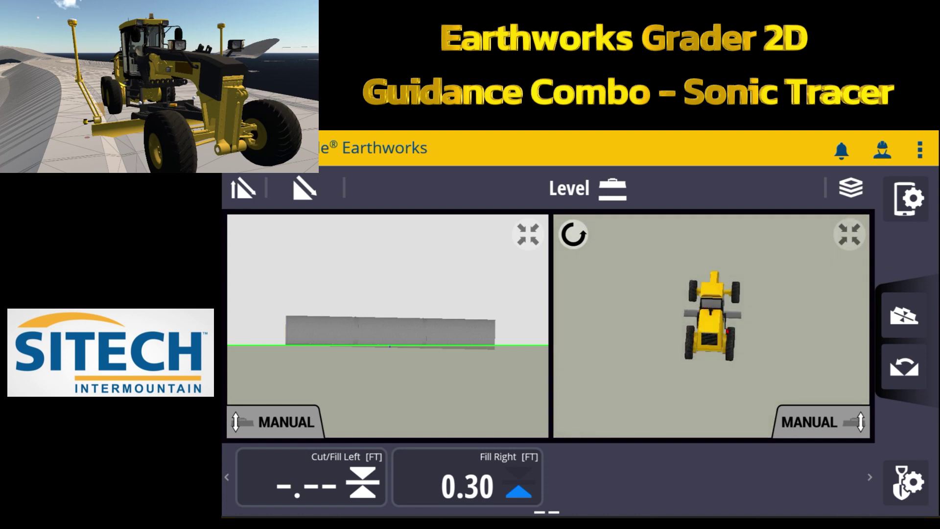